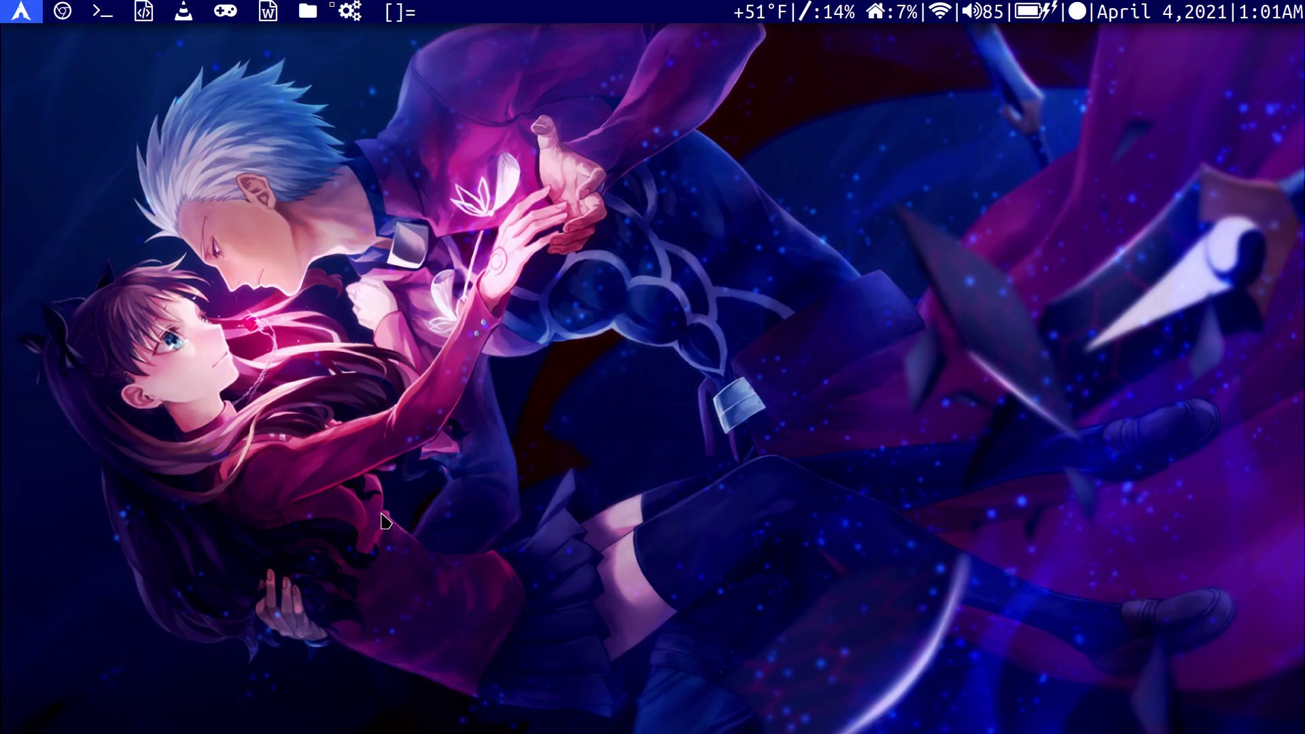
Open a new st terminal, cd into .sources/dwm, and open config.h in nano.
key("super+Return")
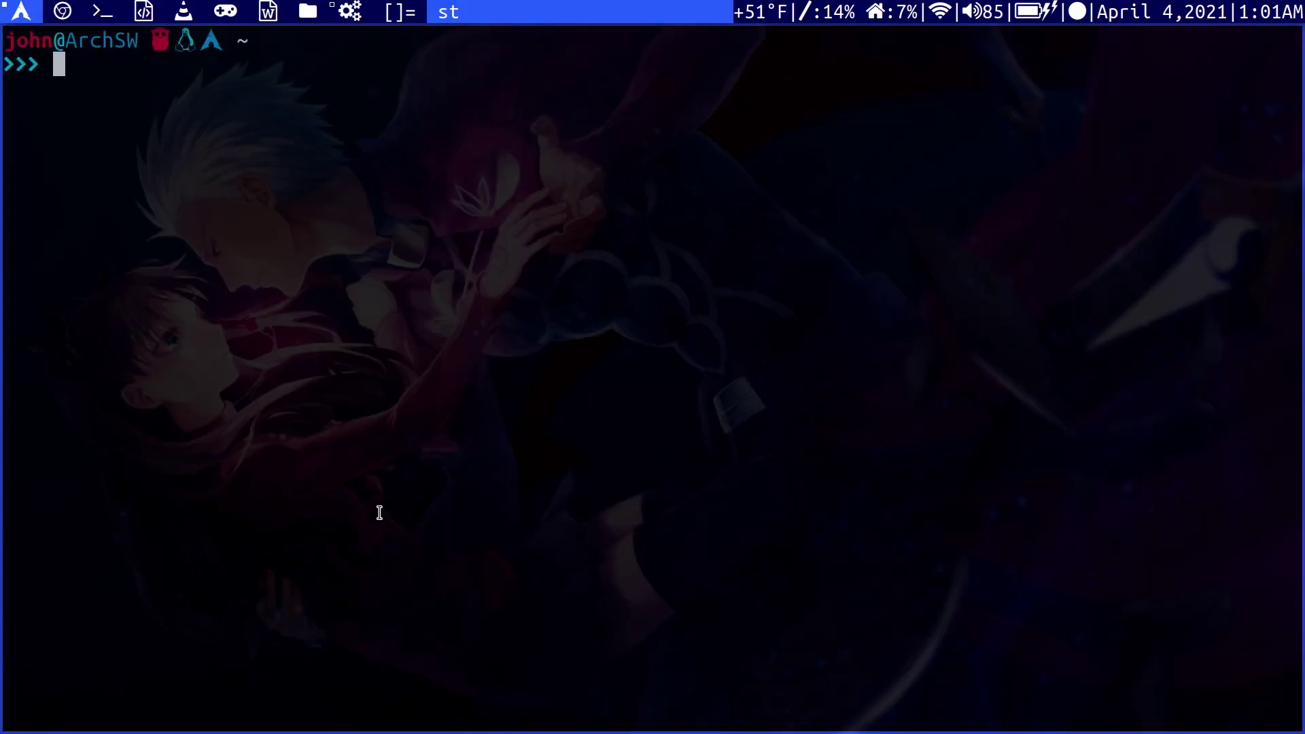
type("cd .sources")
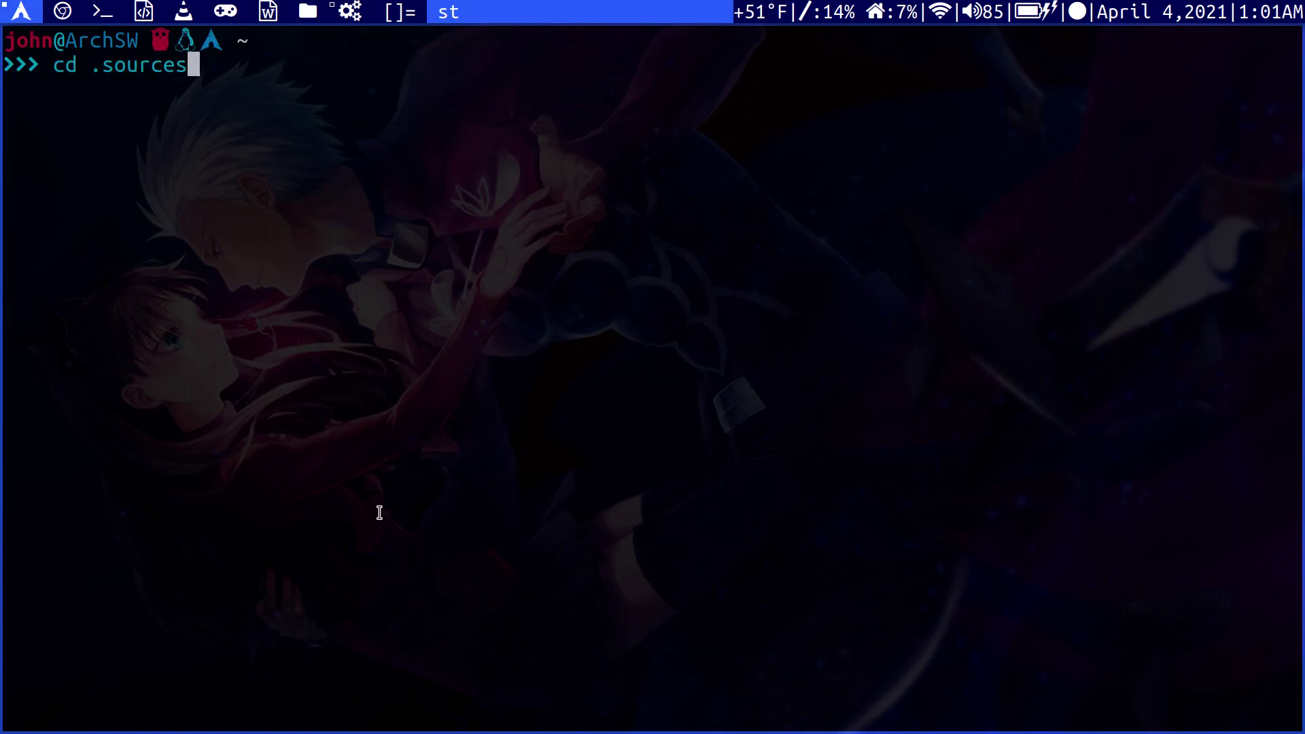
type("/dwm")
key("Return")
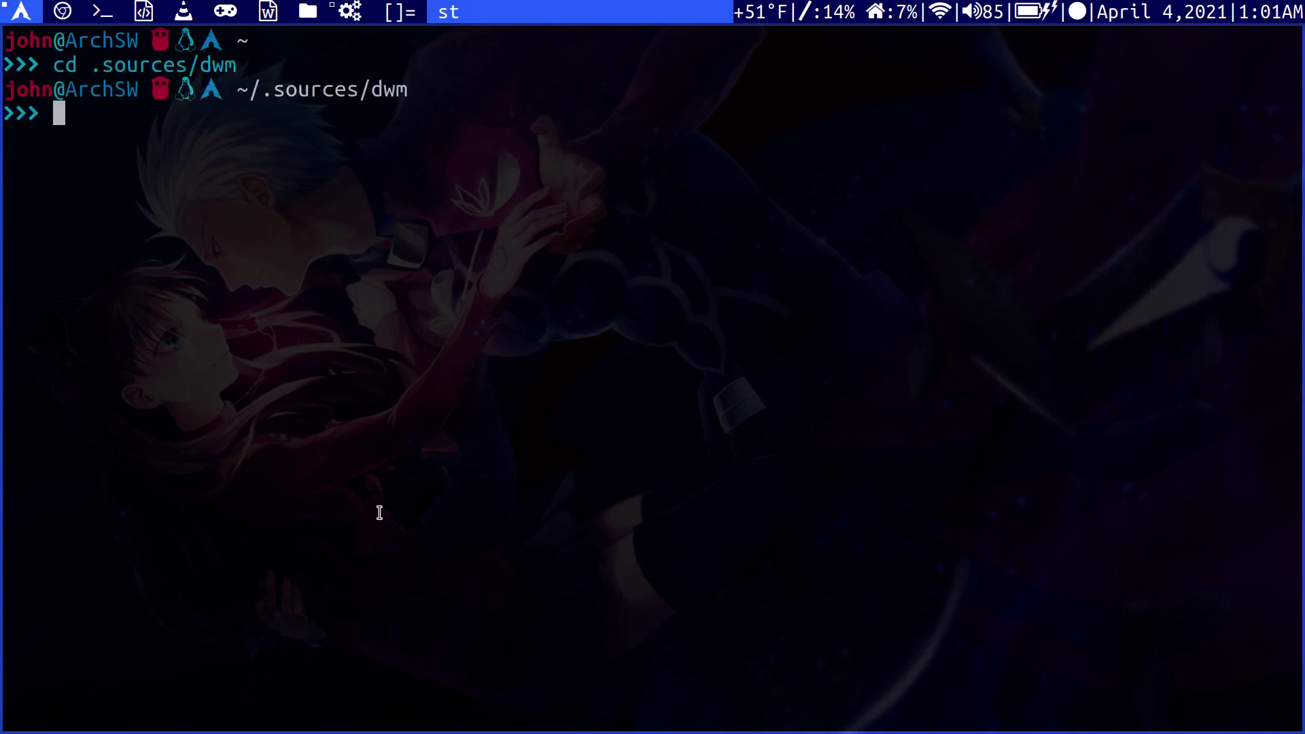
type("nano con")
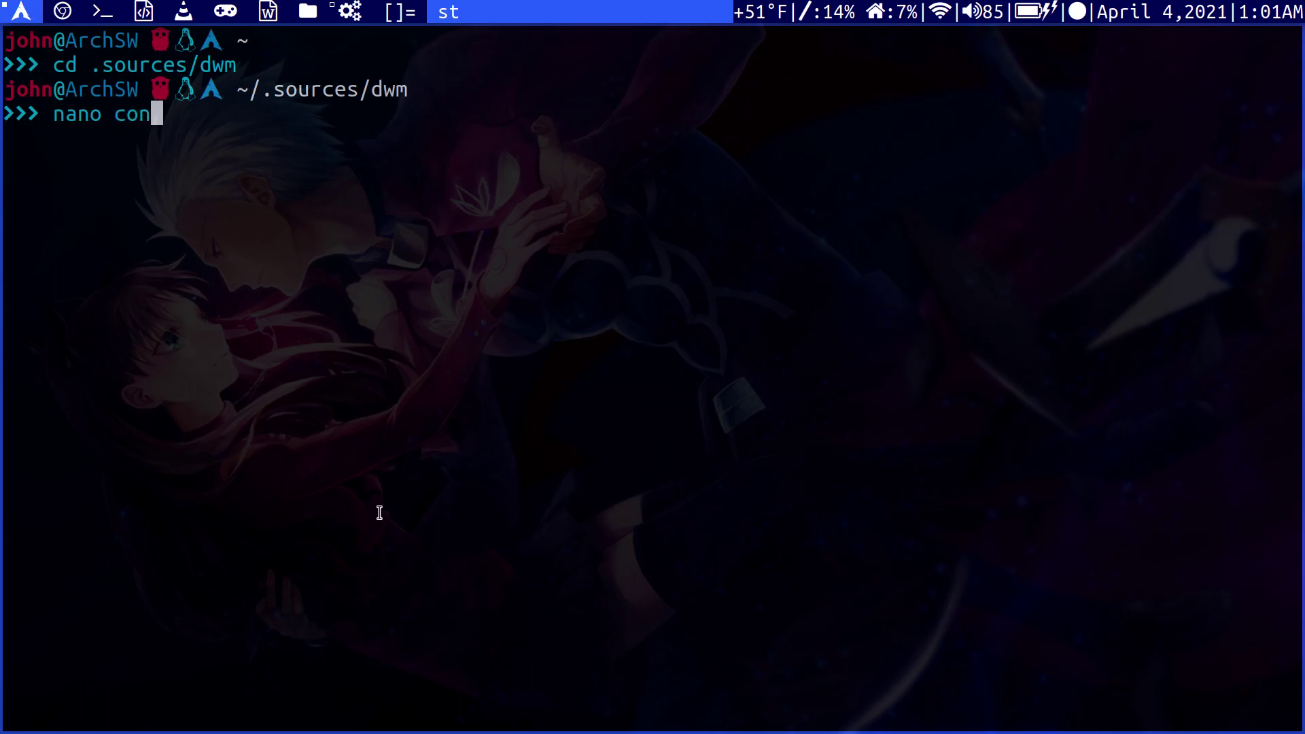
type("fig.h")
key("Return")
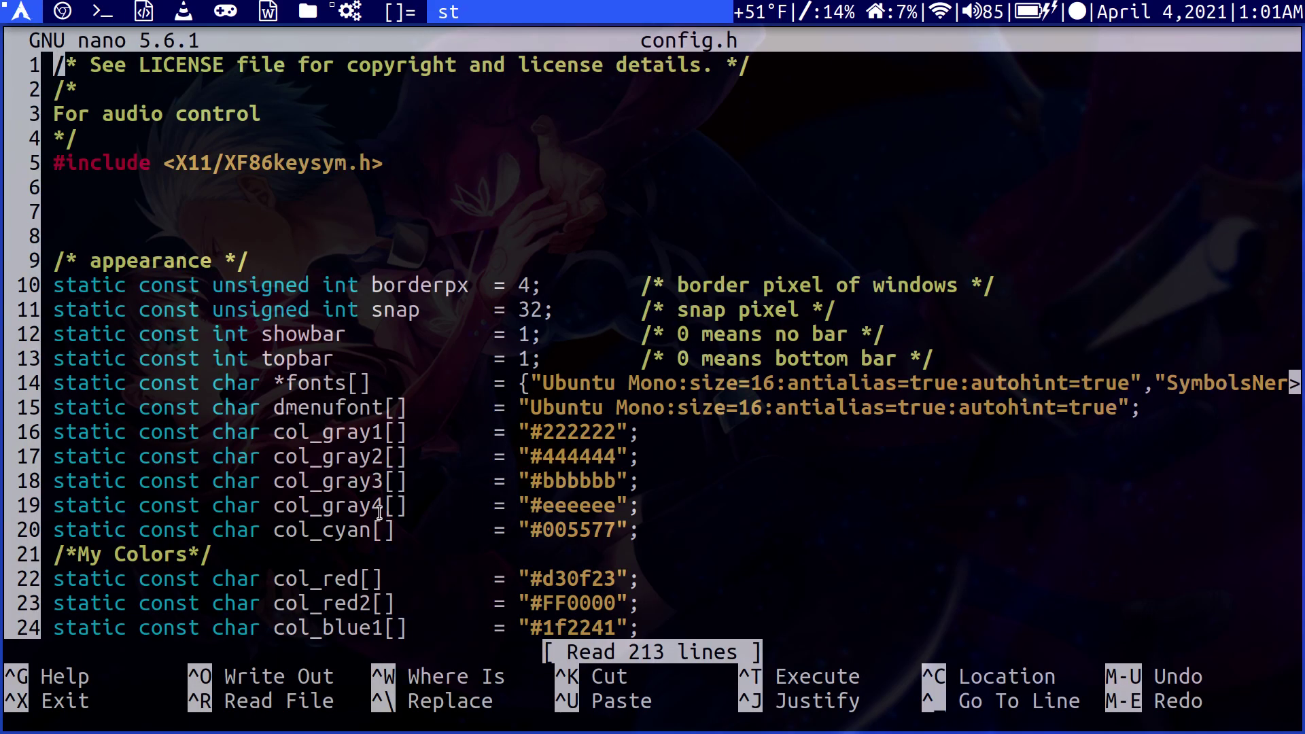
Change the topbar value in config.h from 1 to 0 and begin saving.
key("Down")
key("Down")
key("Down")
key("Down")
key("Down")
key("Down")
key("Down")
key("Up")
key("Up")
key("Right")
key("Right")
key("Right")
key("Right")
key("Right")
key("Right")
key("Right")
key("Right")
key("Right")
key("Right")
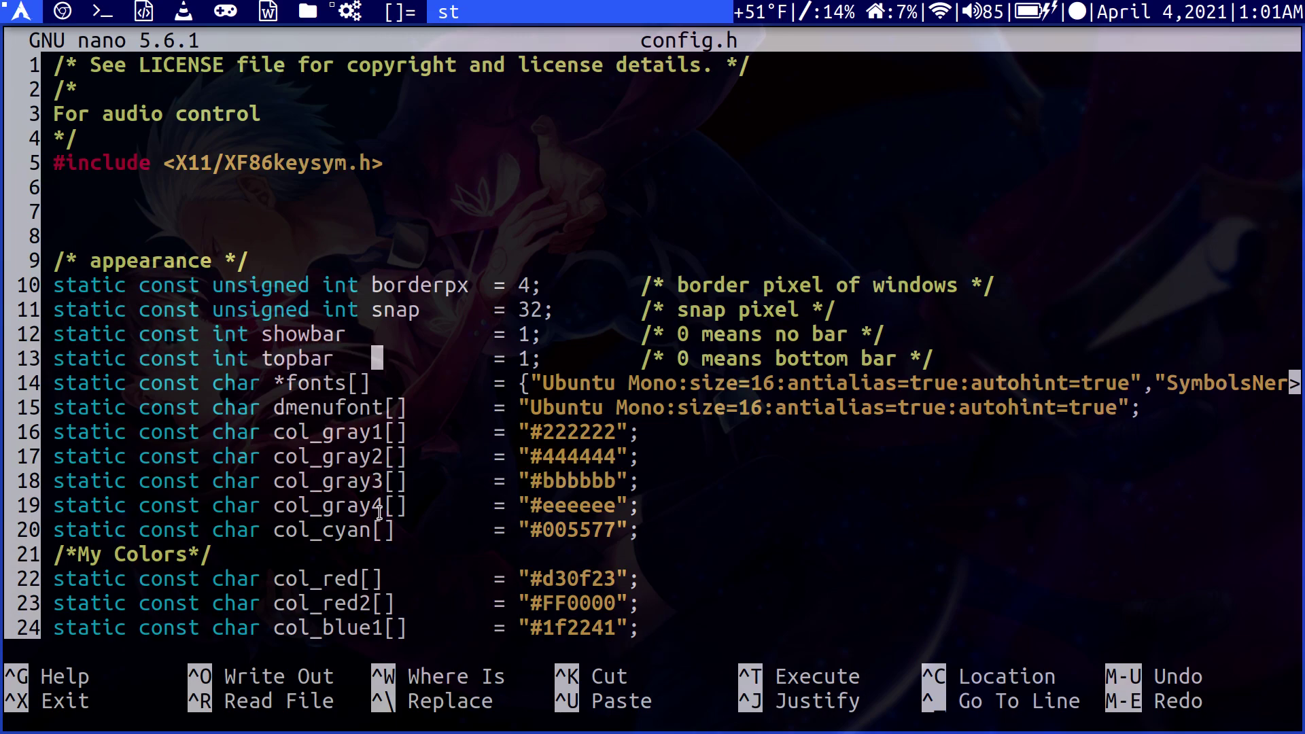
key("Left")
key("Left")
key("Left")
key("Left")
key("Left")
key("Right")
key("Right")
key("Right")
key("Right")
key("Right")
key("Right")
key("Right")
key("Right")
key("Right")
key("Right")
key("BackSpace")
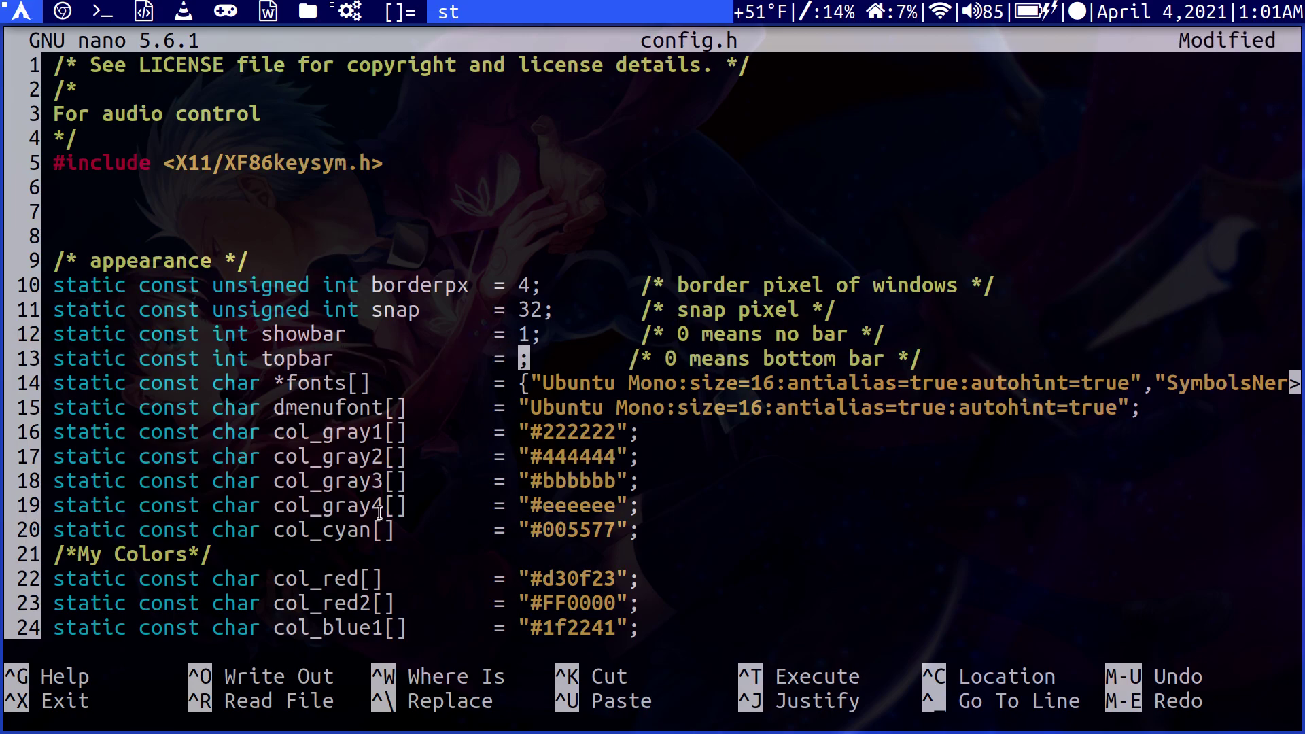
type("0")
key("ctrl+x")
type("y")
Finish saving config.h and rebuild dwm with sudo make clean install.
key("Return")
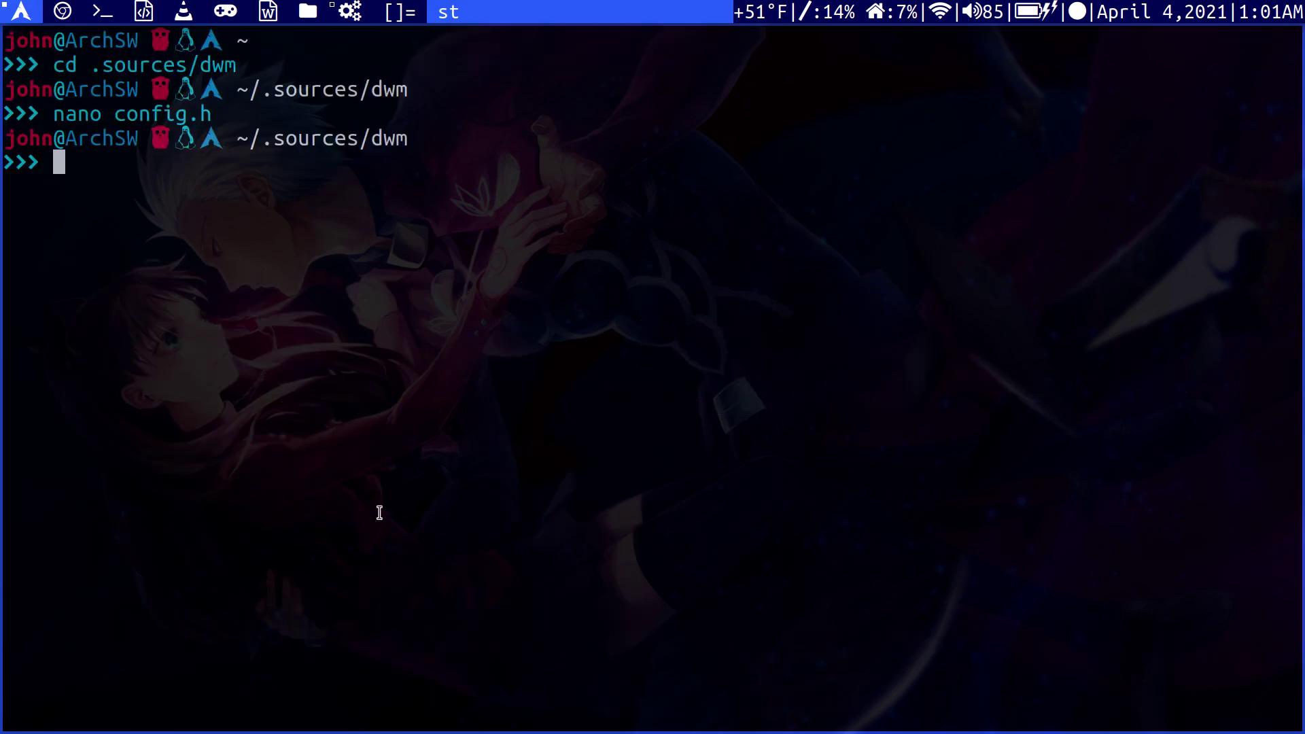
type("sudo make ")
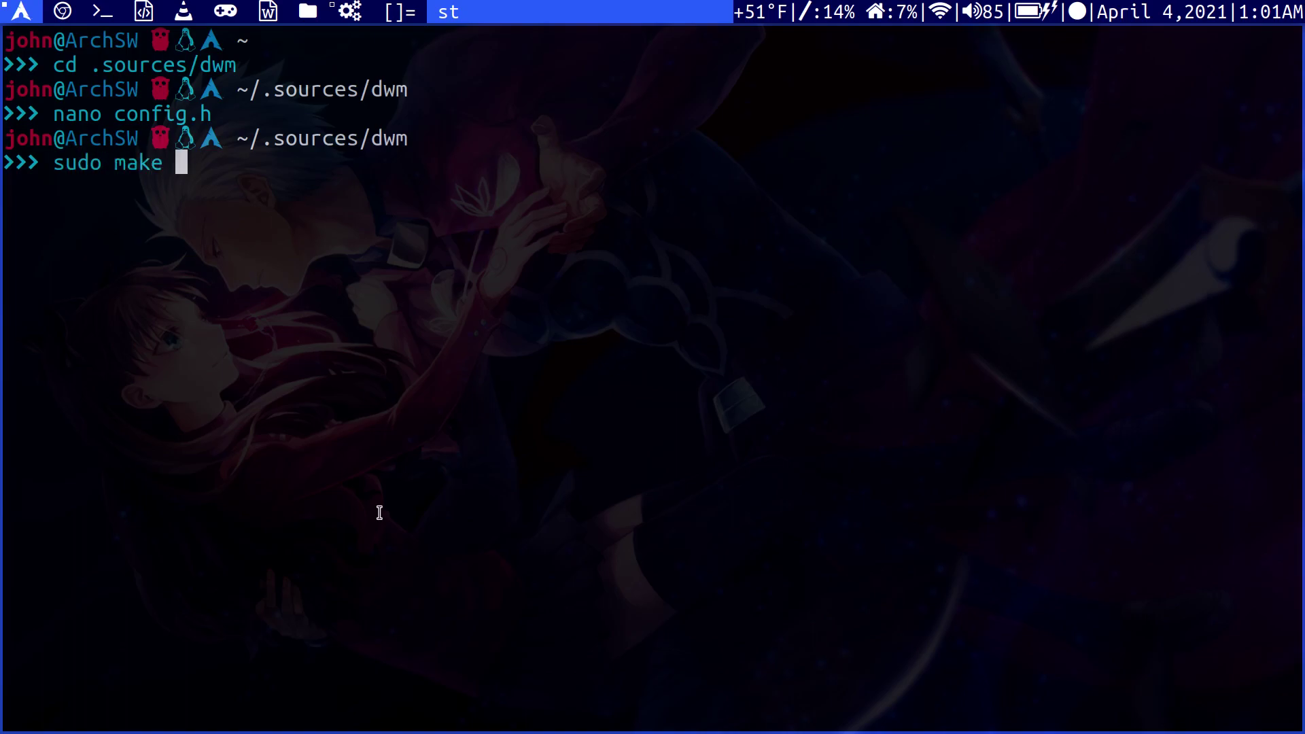
type("clean instL")
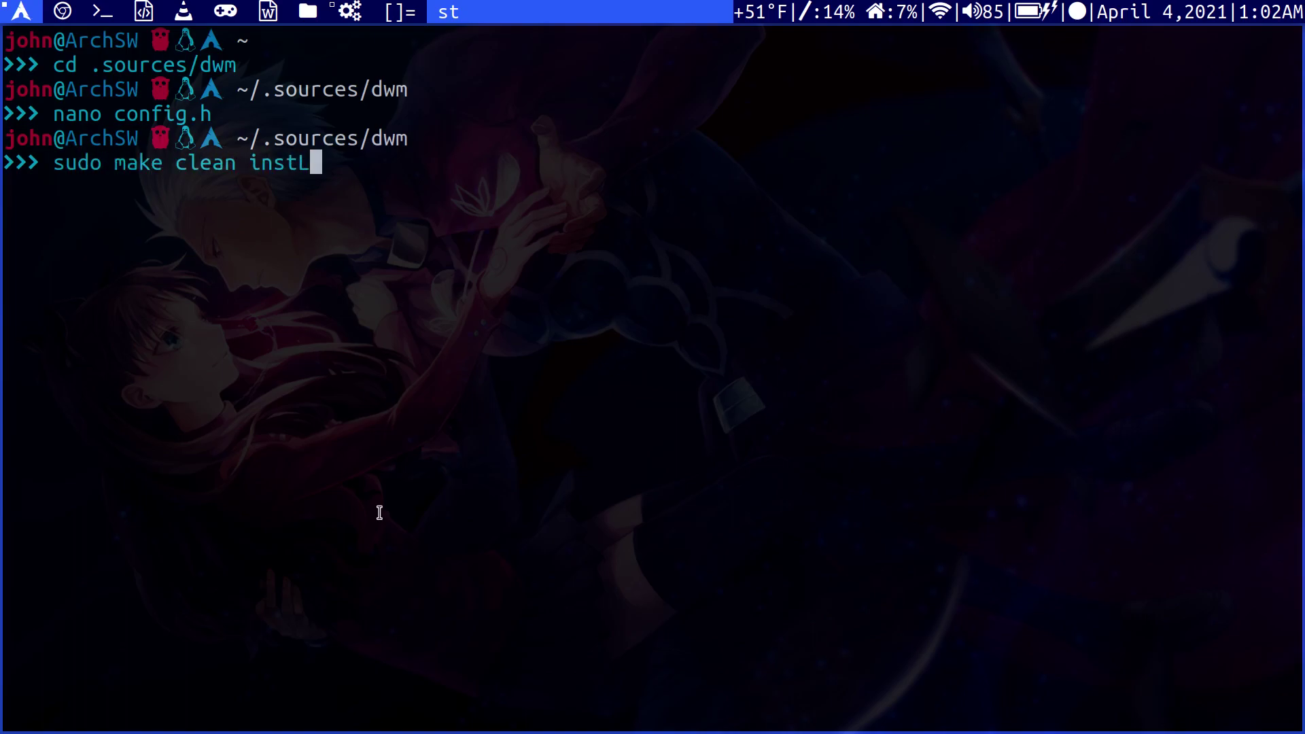
key("BackSpace")
type("all")
key("Return")
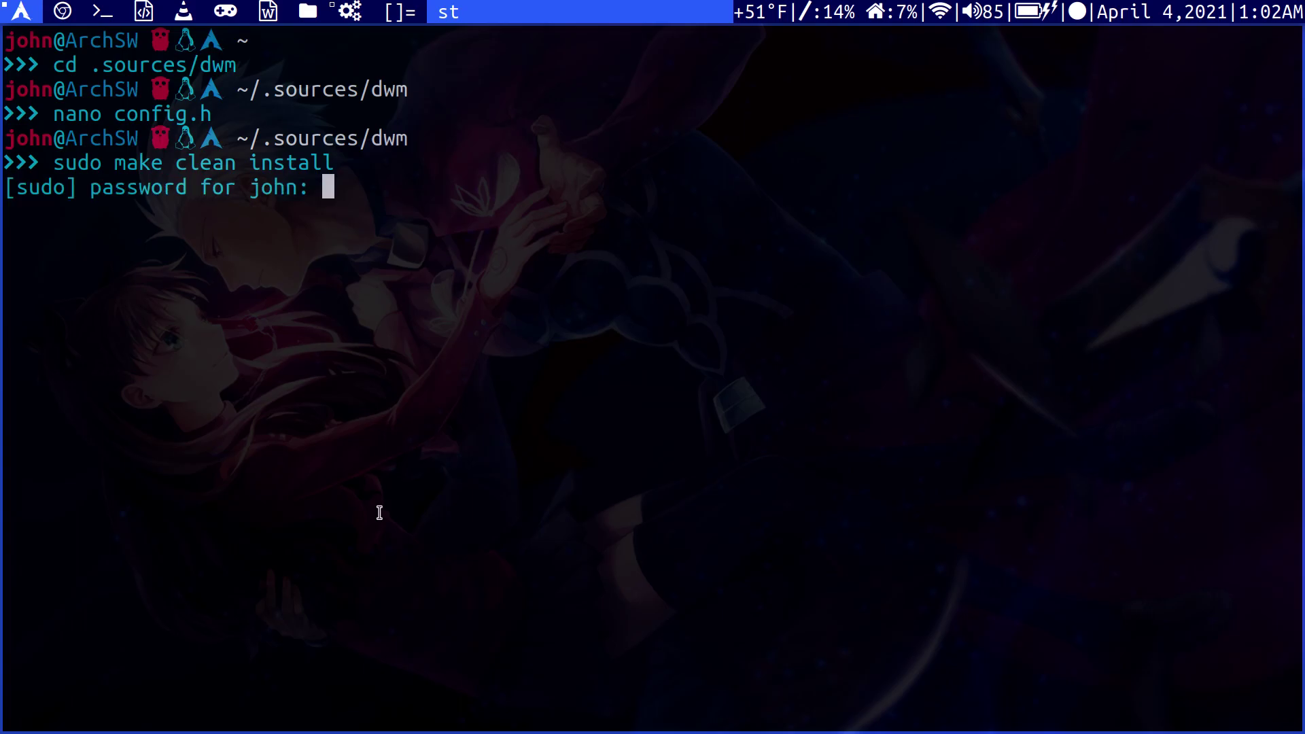
key("Return")
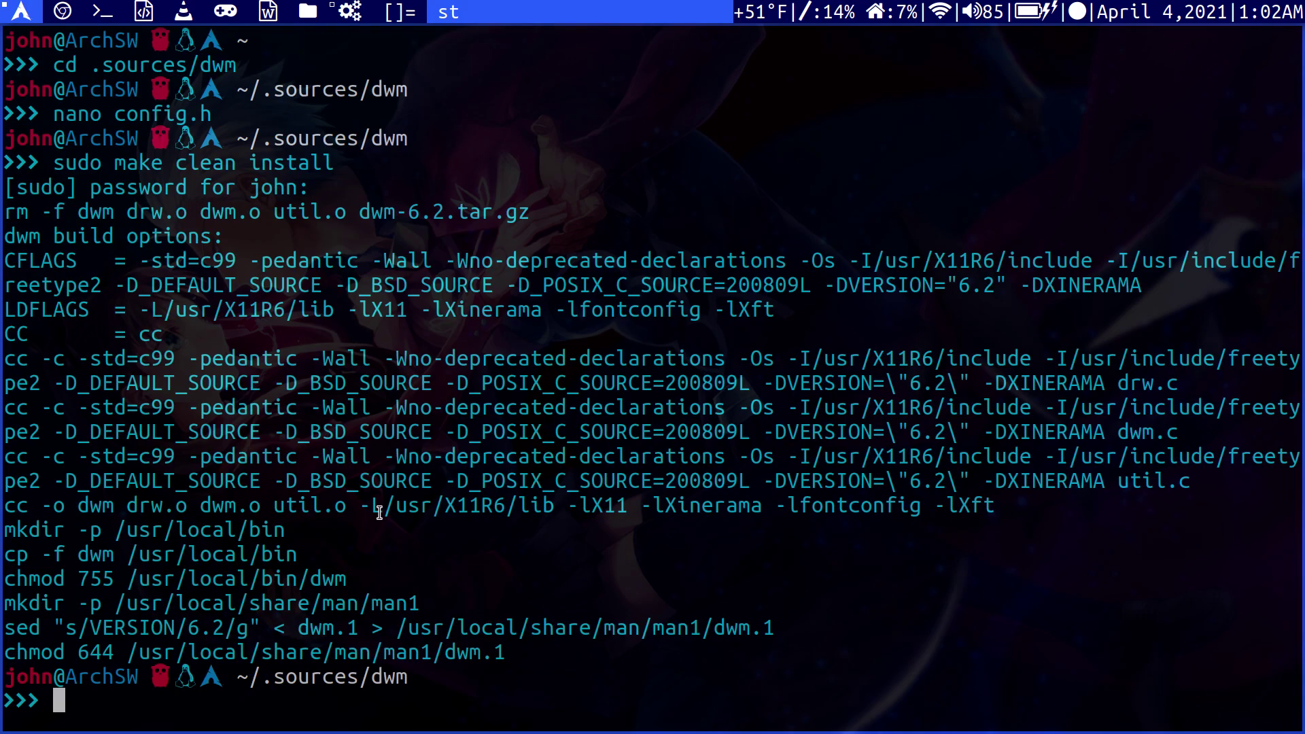
Restart dwm so the bar moves to the bottom, then recall nano config.h.
key("super+space")
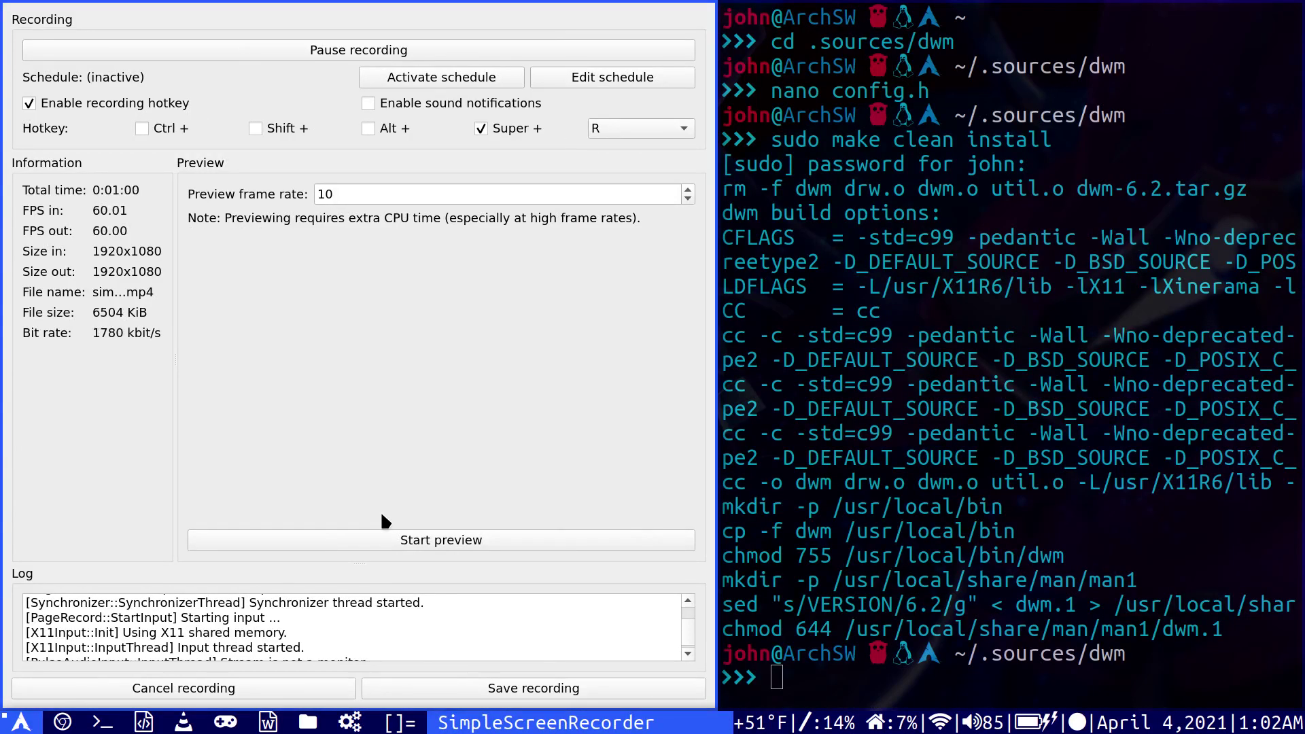
key("super+space")
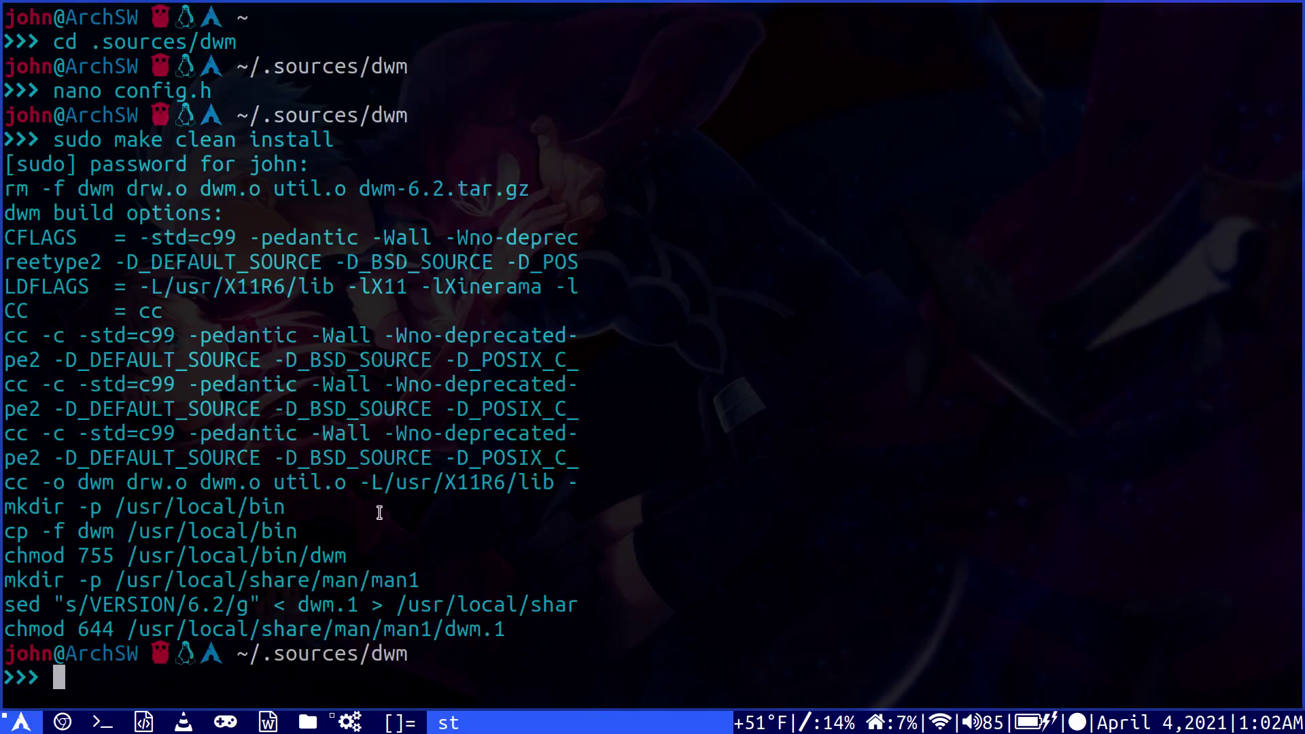
key("Up")
key("Up")
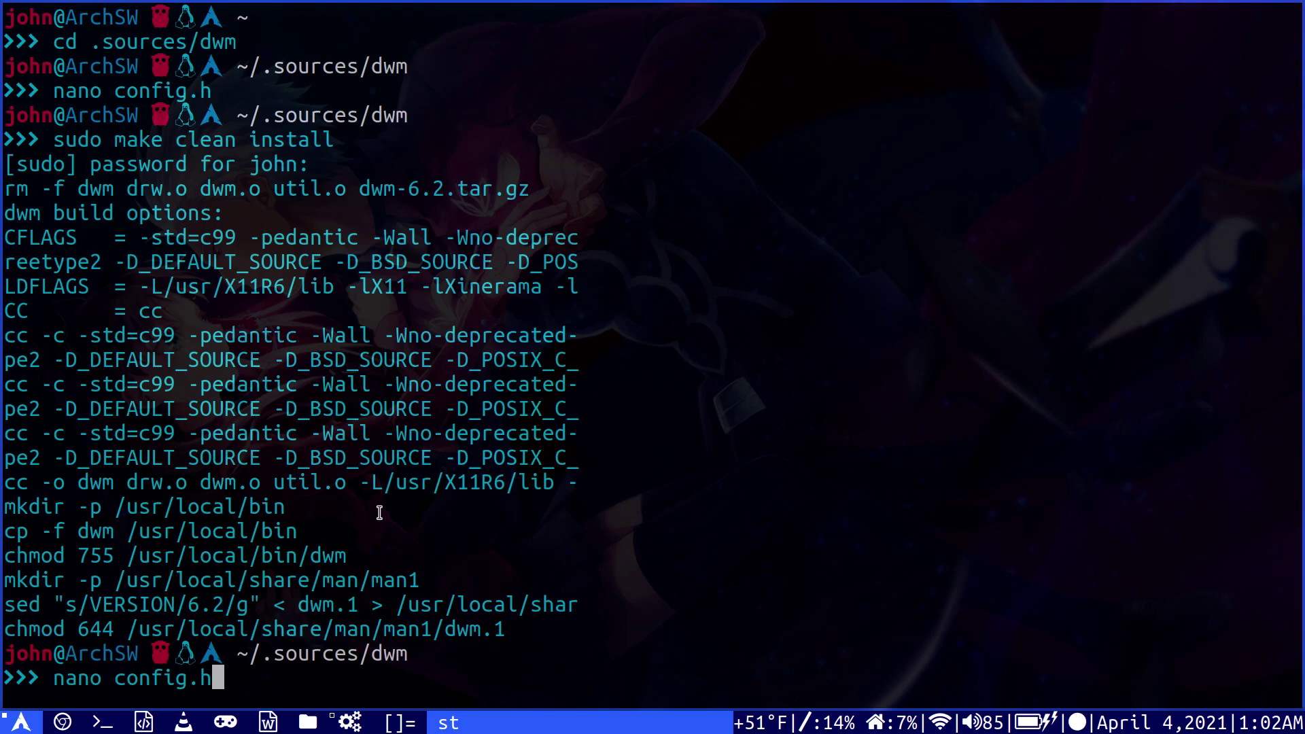
Reopen config.h and change topbar from 0 back to 1, confirming the save.
key("Return")
key("Down")
key("Down")
key("Down")
key("Down")
key("Down")
key("Down")
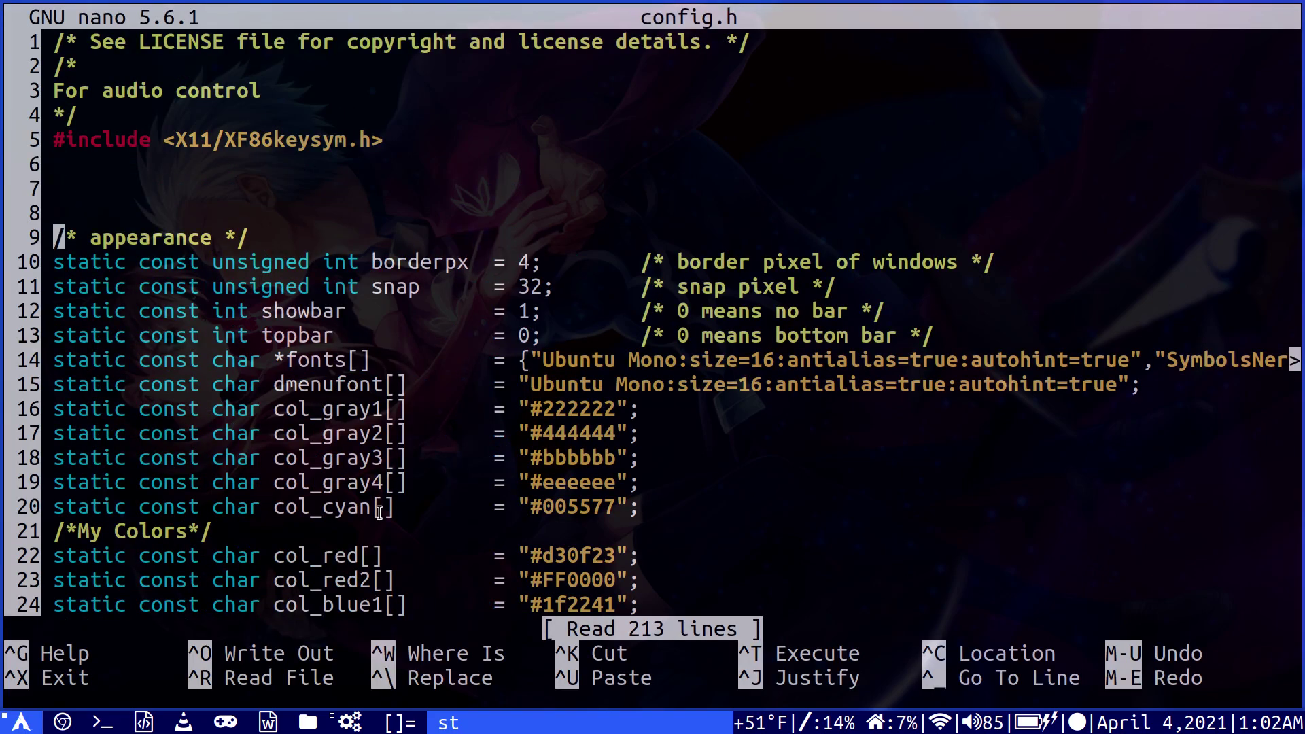
key("Down")
key("Down")
key("Down")
key("Down")
key("Right")
key("Right")
key("Right")
key("Right")
key("ctrl+Right")
key("ctrl+Right")
key("ctrl+Right")
key("ctrl+Right")
key("Right")
key("Right")
key("Right")
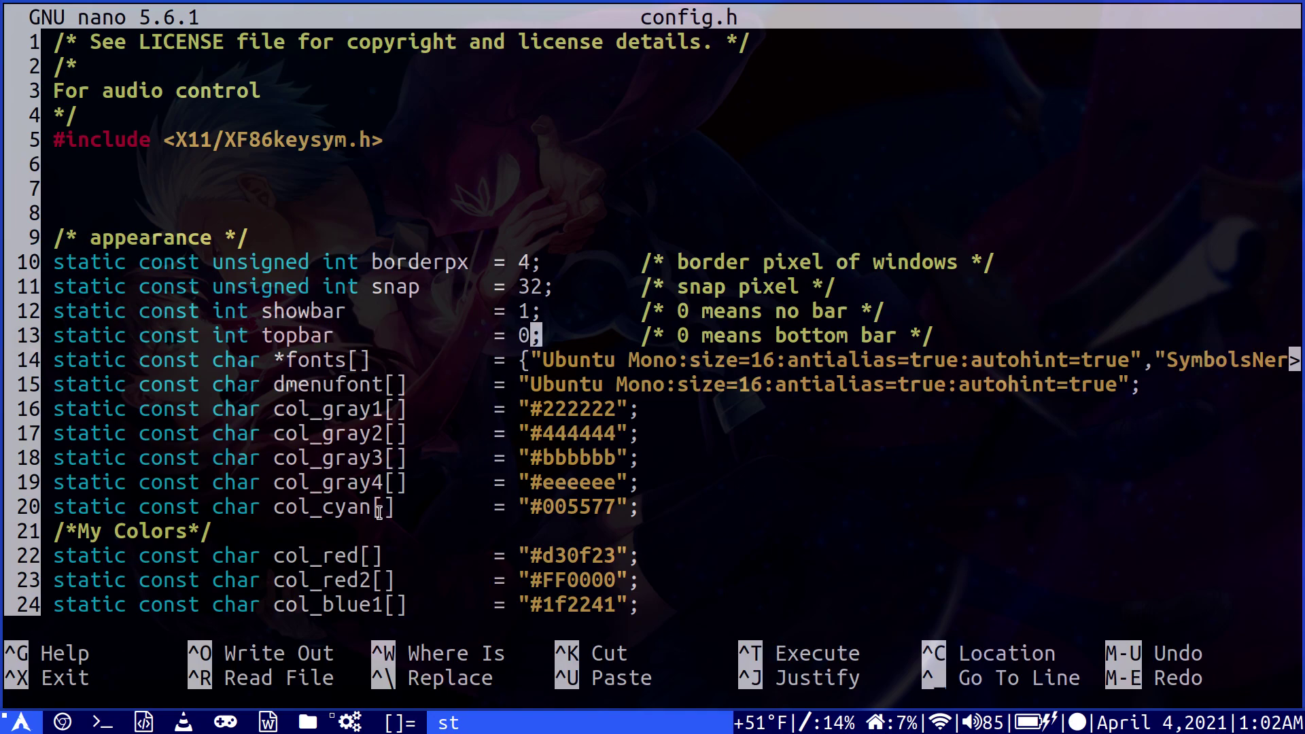
key("BackSpace")
type("1")
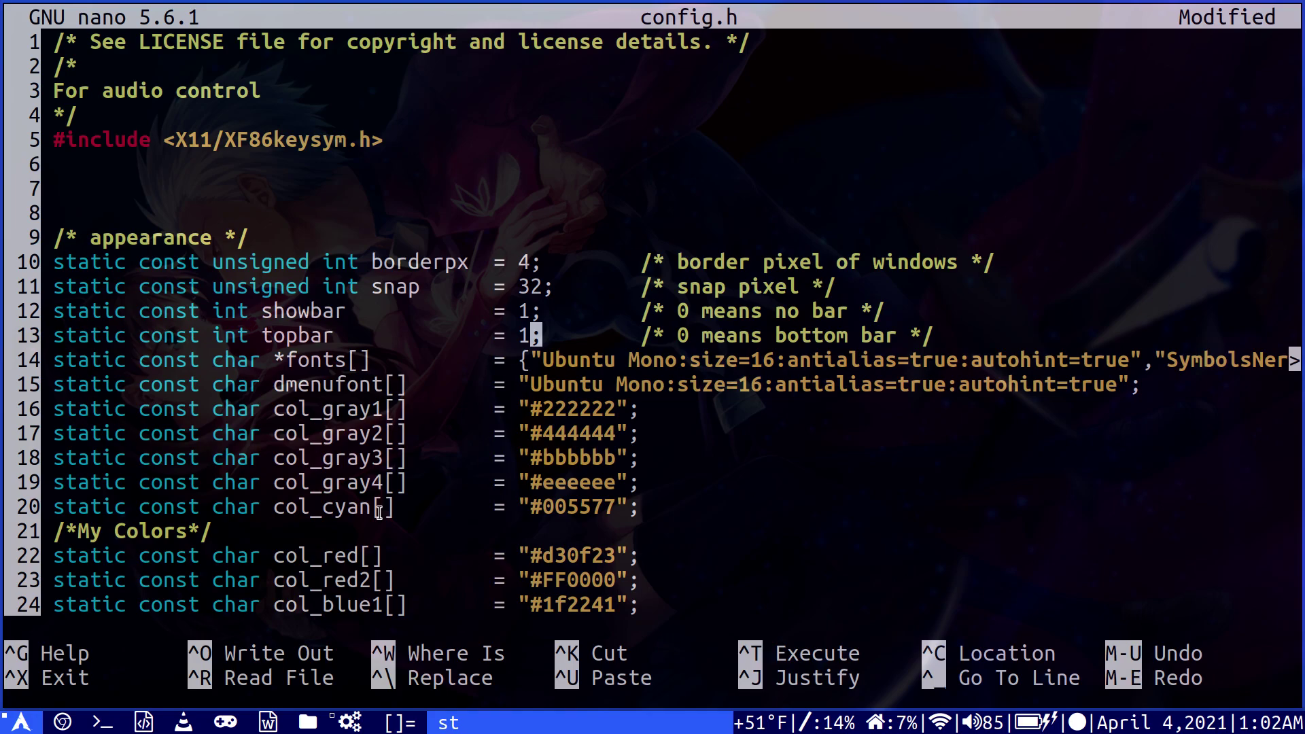
key("ctrl+x")
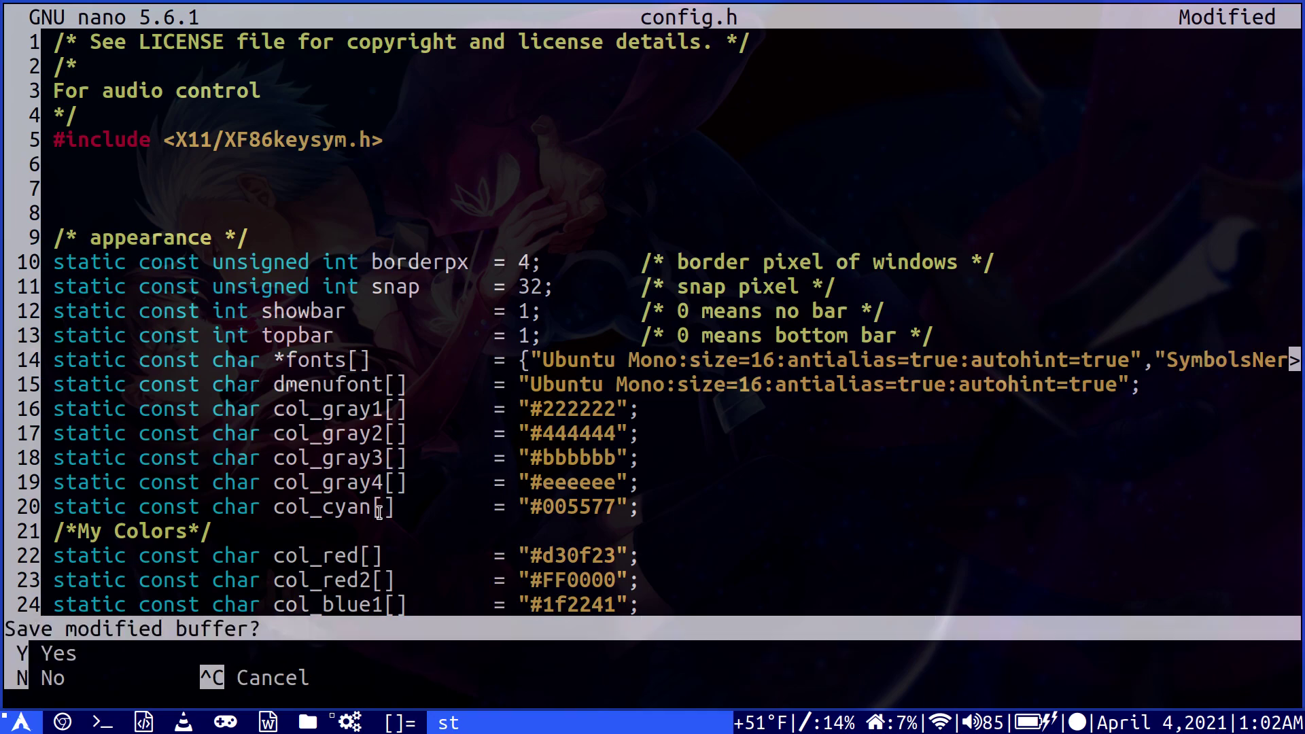
key("y")
Exit nano, rebuild dwm with sudo make clean install, restart it, and refocus the terminal.
key("Return")
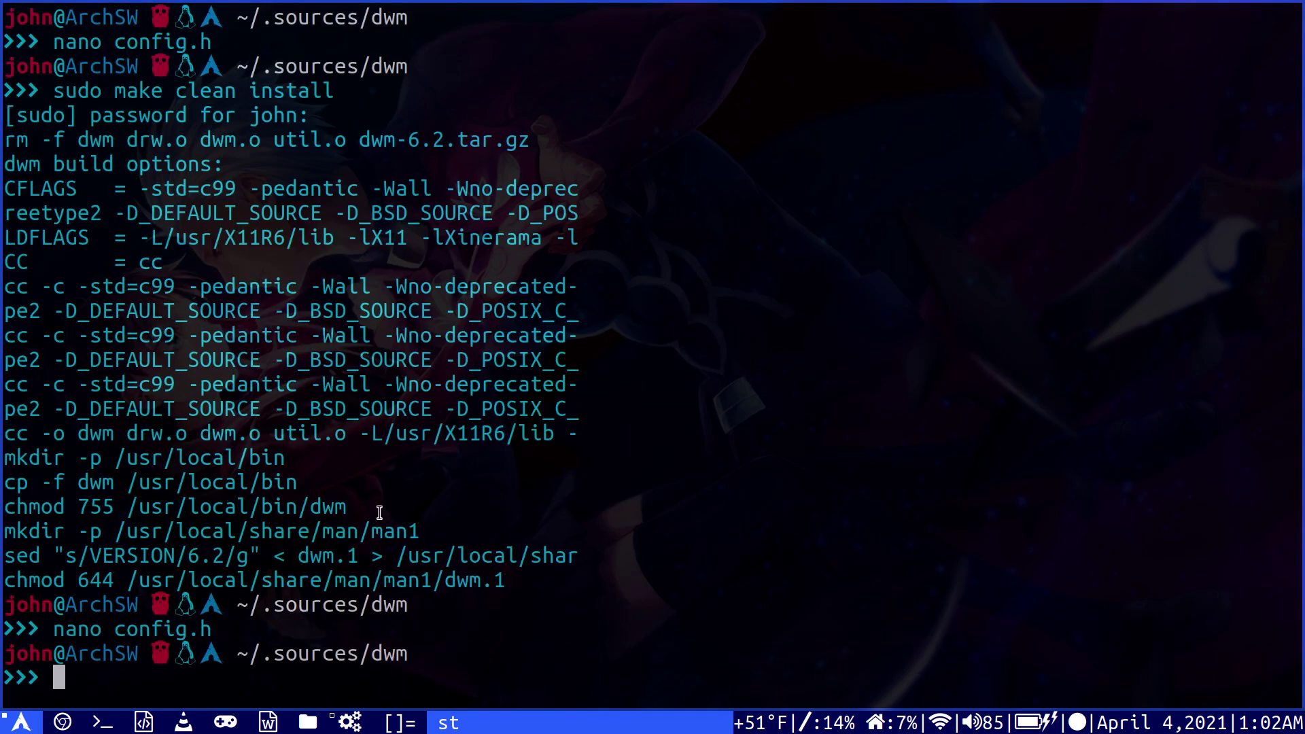
type("sudo make clea")
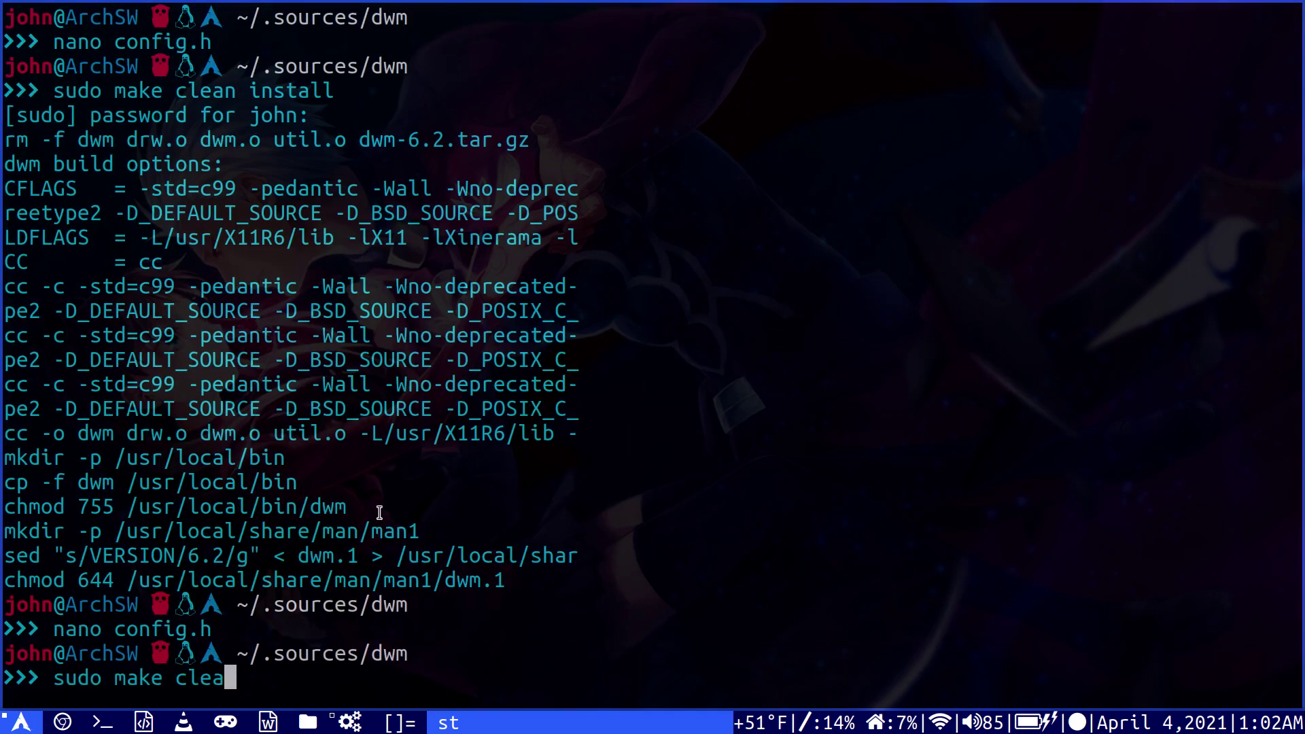
type("n install")
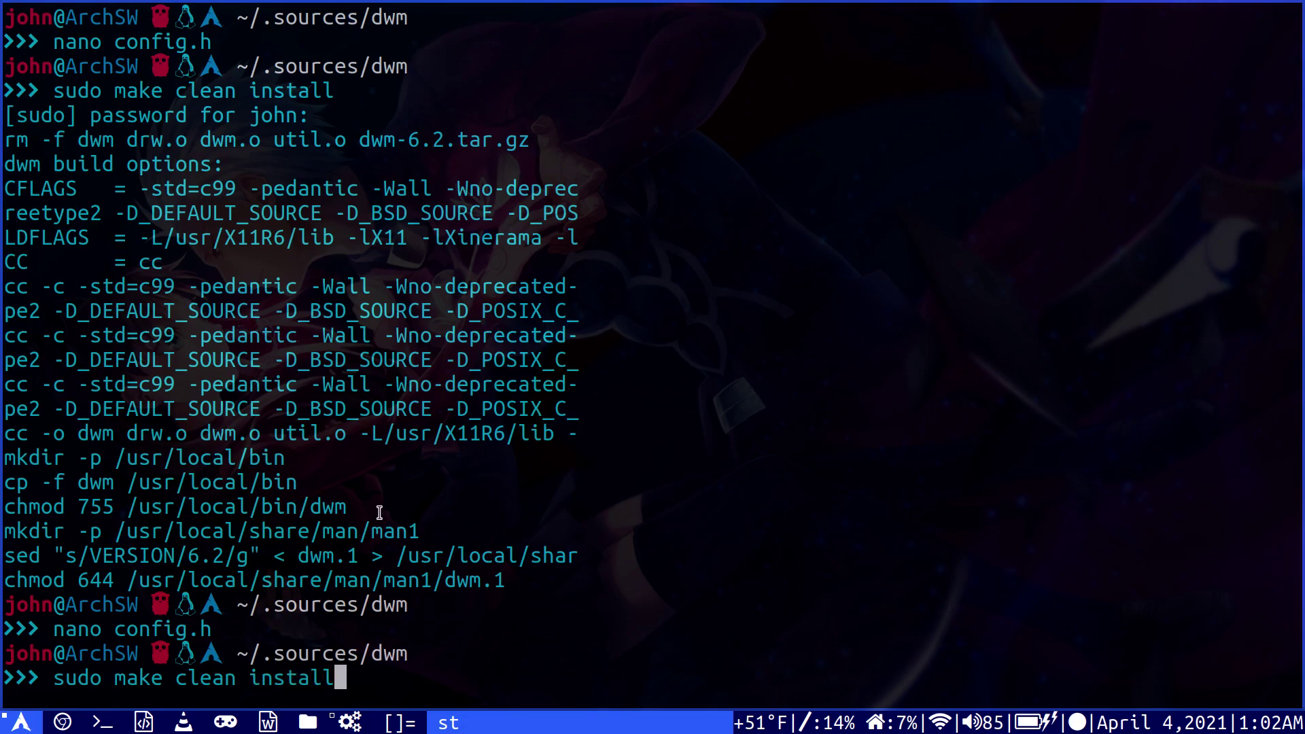
key("Return")
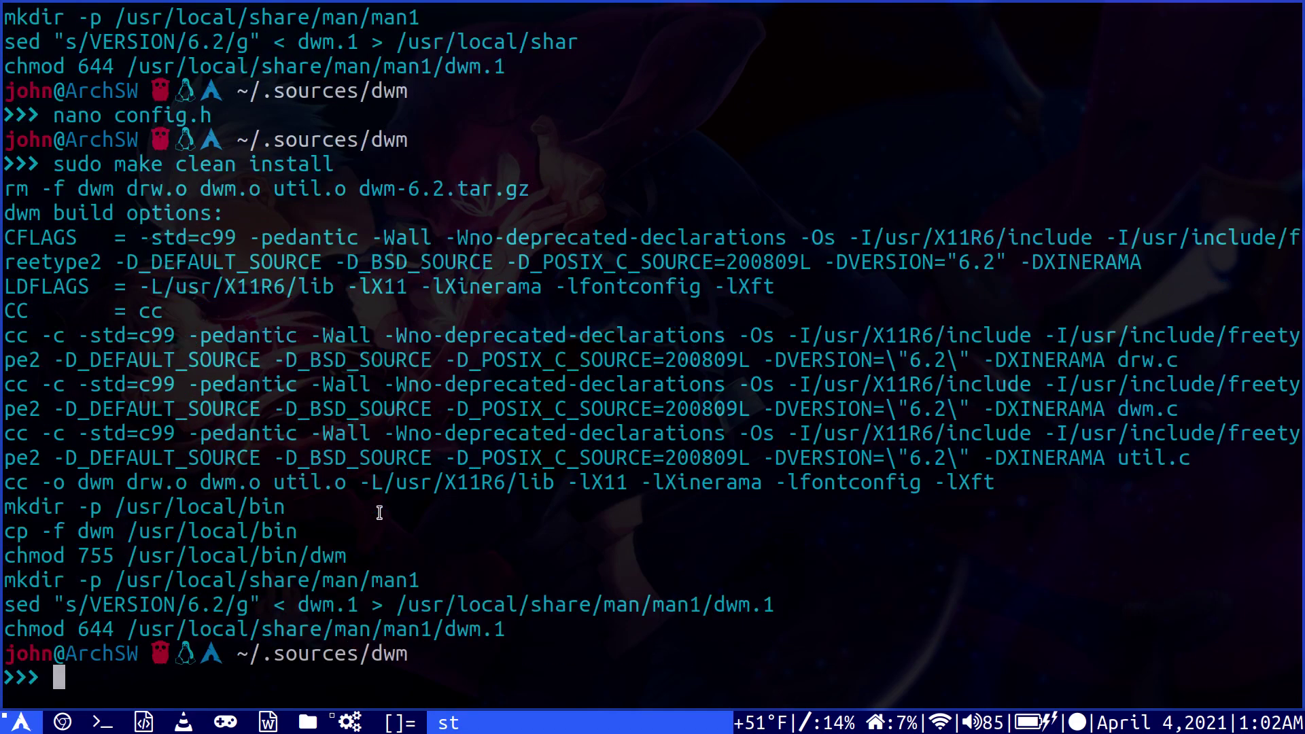
key("super+1")
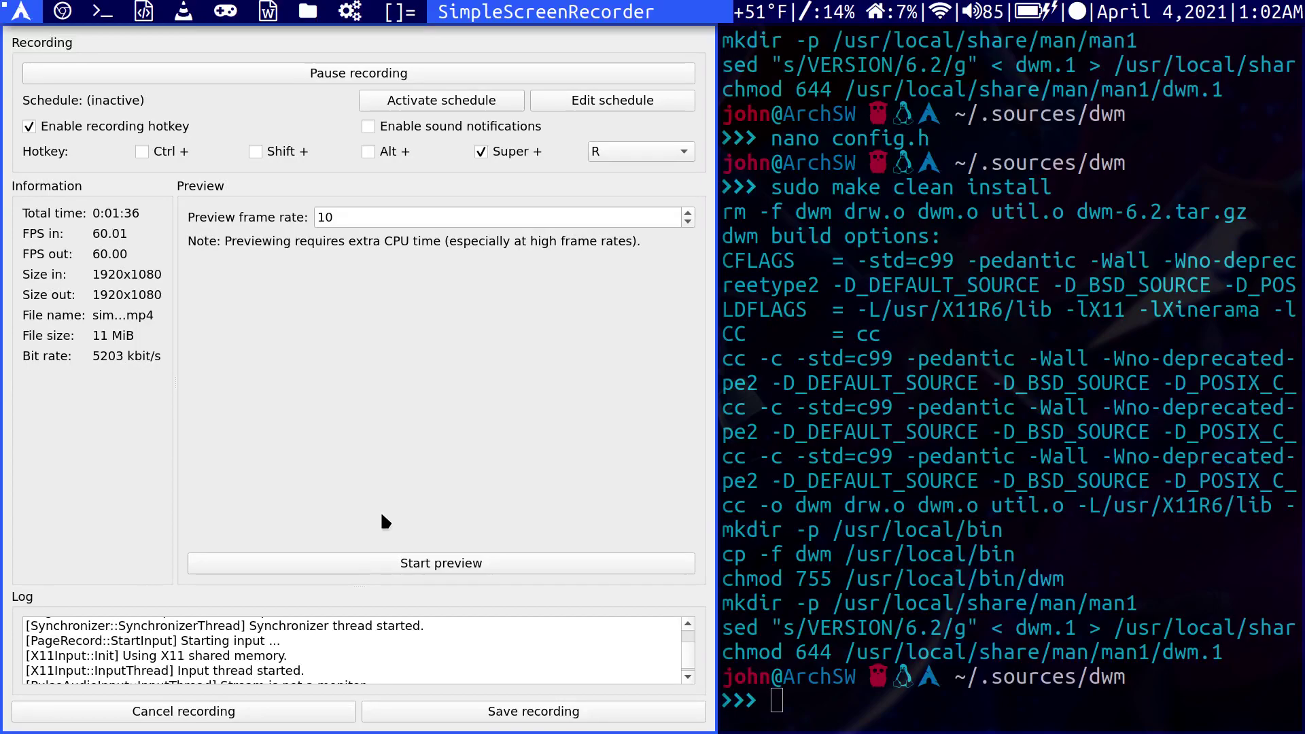
key("super+shift+2")
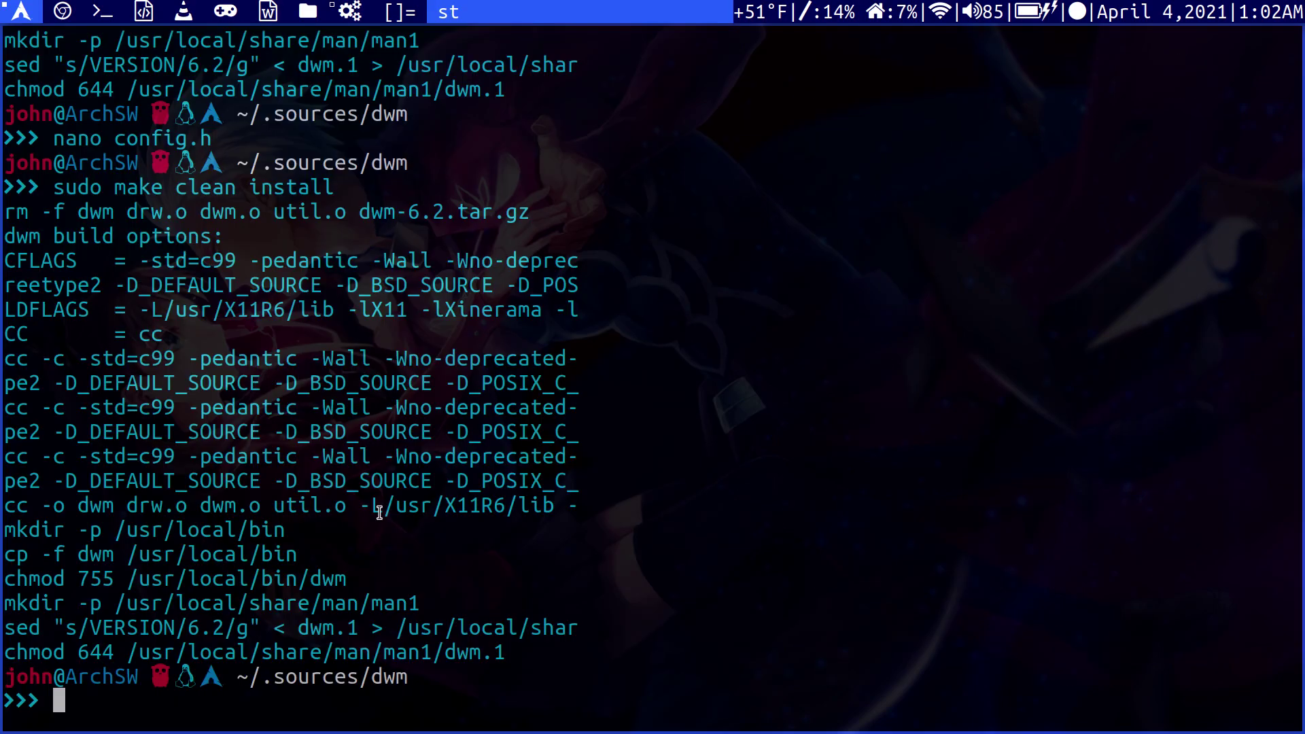